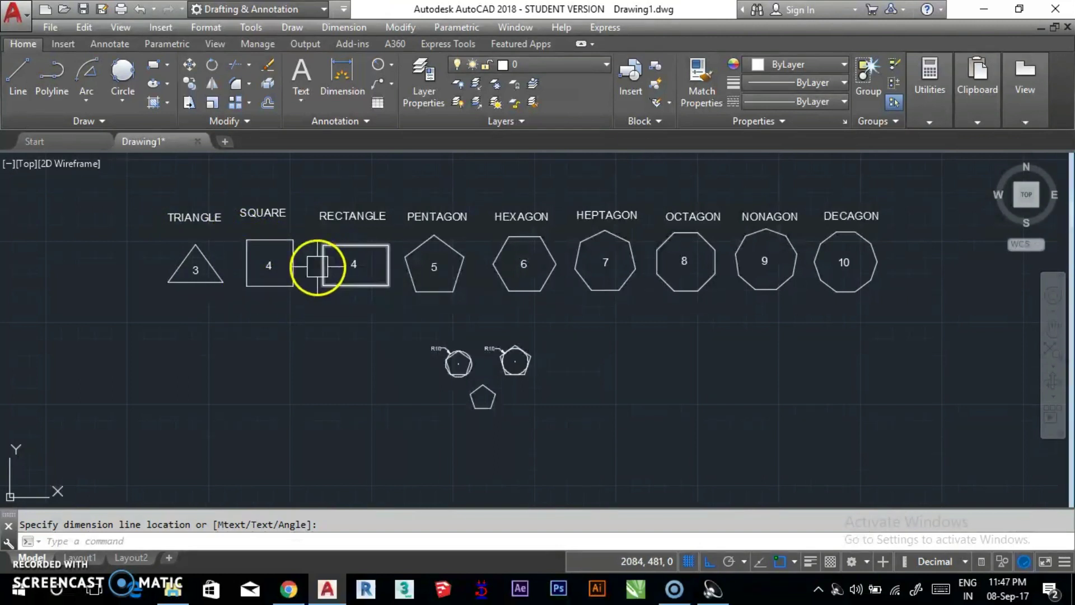
- Pan and zoom in on the two R10 circle-and-pentagon pairs and the small free pentagon
middle_click_drag(358, 270, 338, 271)
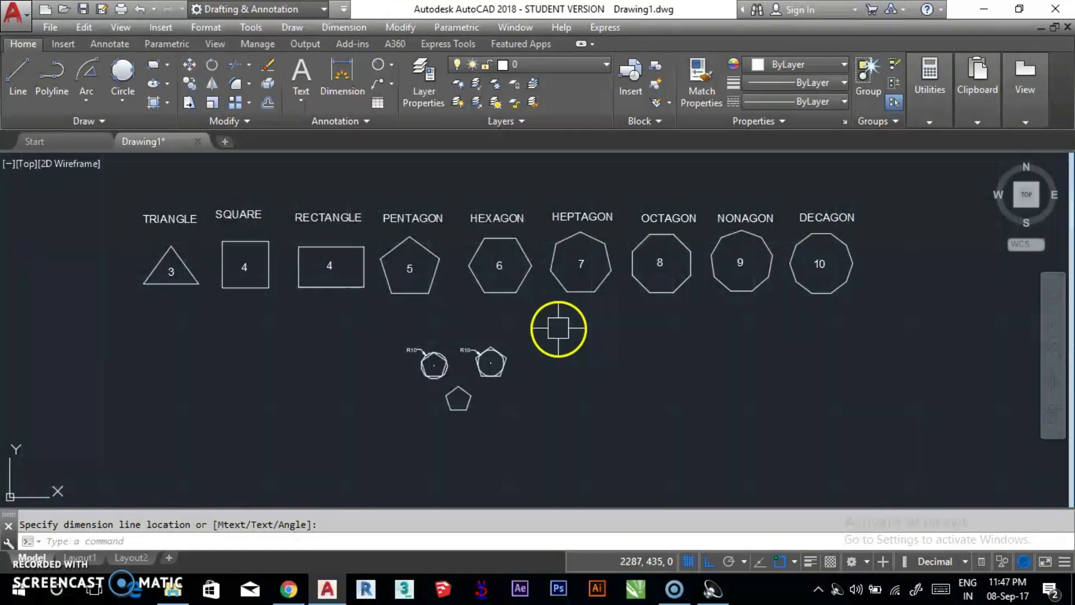
scroll(487, 378, "up", 6)
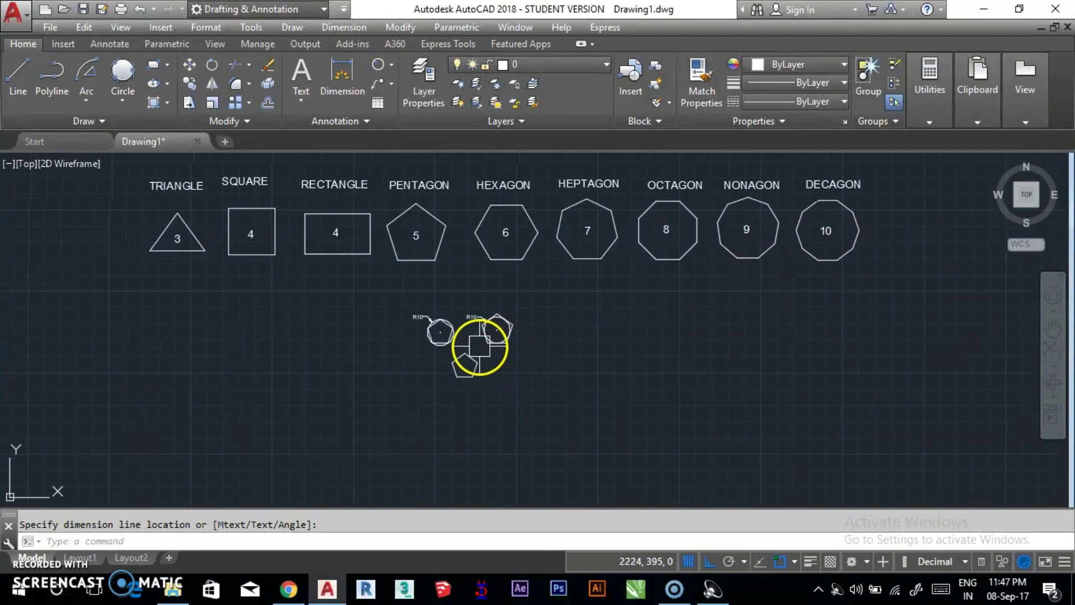
- Draw two side-by-side radius-10 circles in the free space right of the existing pentagons
middle_click_drag(489, 341, 374, 291)
scroll(417, 312, "down", 2)
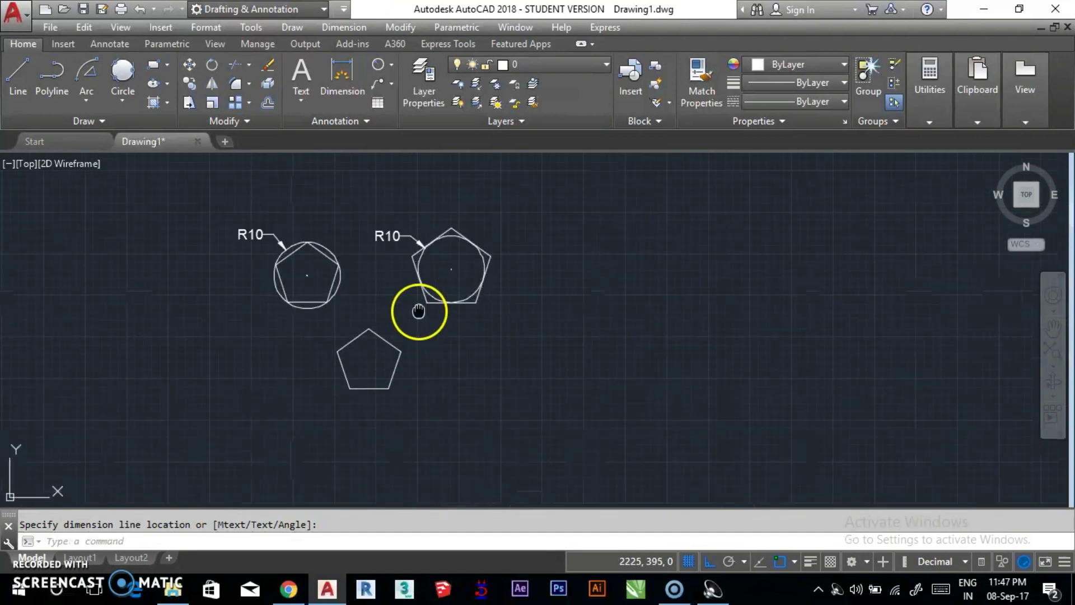
middle_click_drag(435, 327, 406, 324)
key("Escape")
type("c")
key("Return")
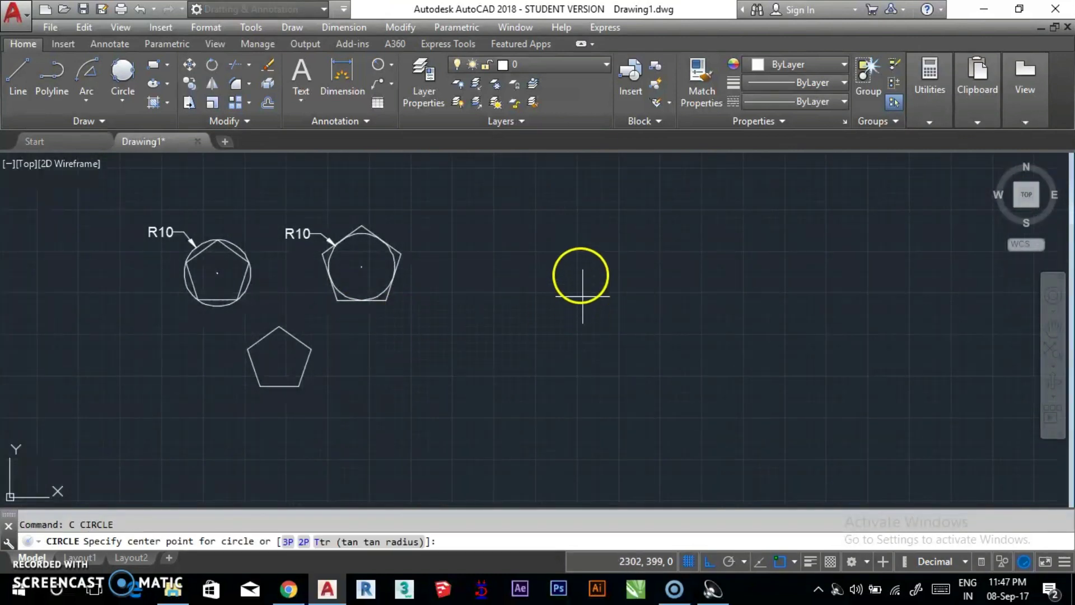
left_click(563, 263)
type("10")
key("Return")
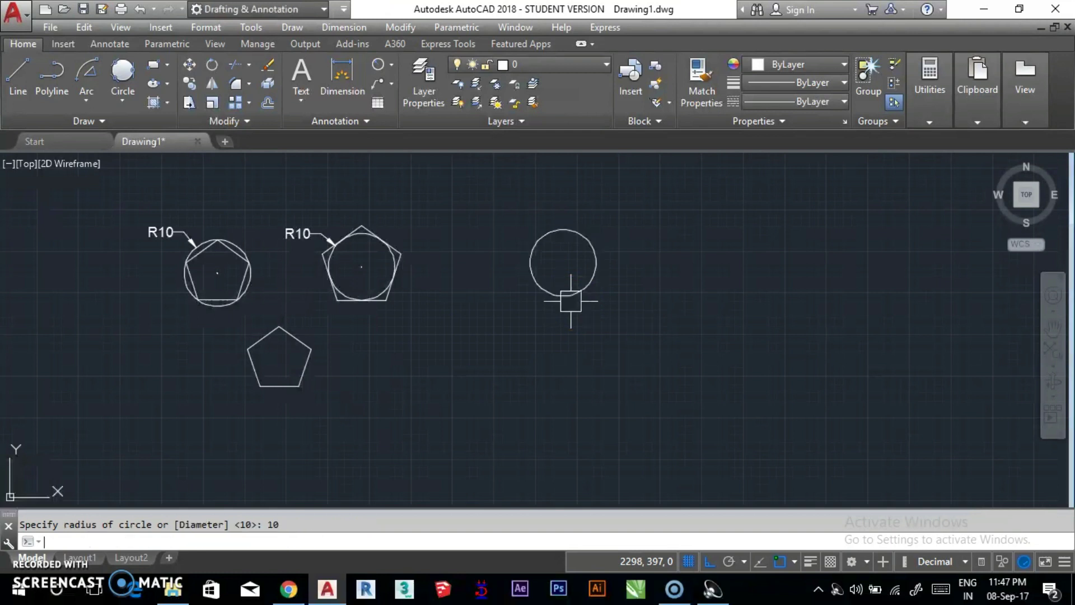
key("Return")
left_click(679, 256)
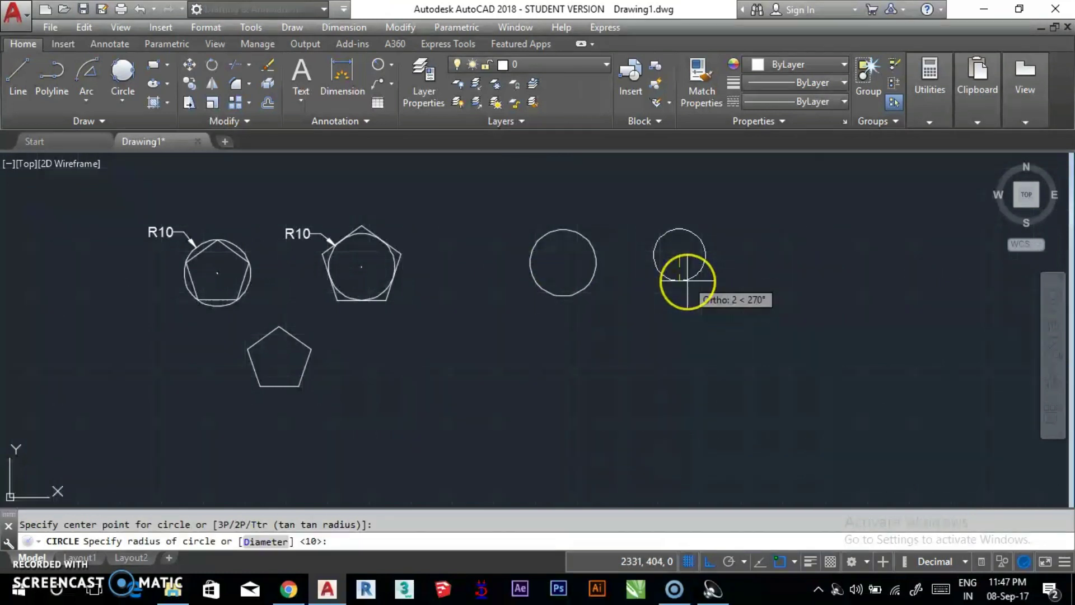
key("Return")
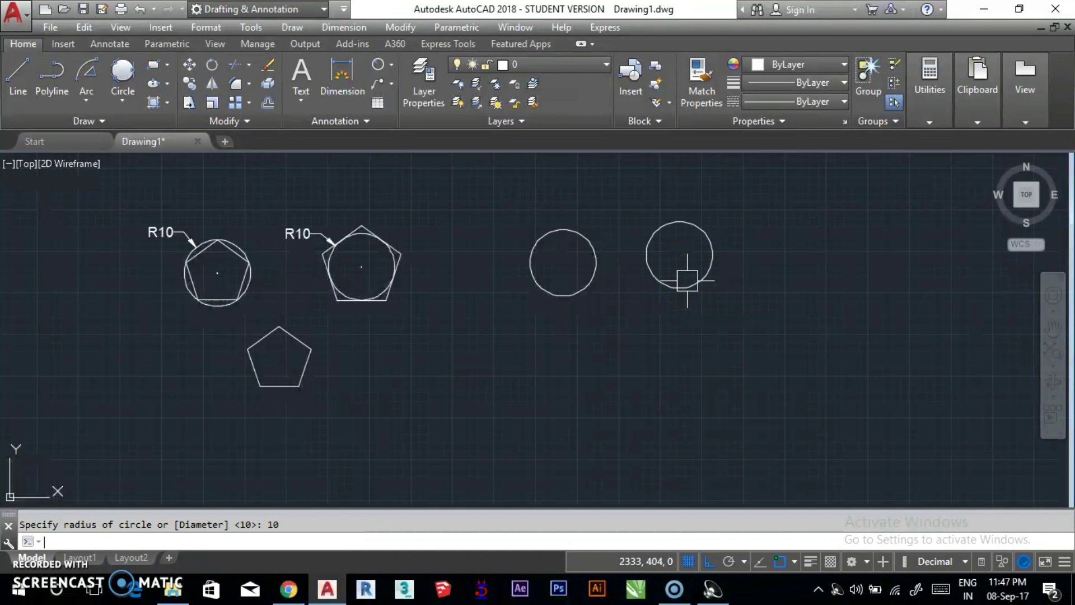
scroll(562, 266, "up", 2)
mouse_move(562, 267)
middle_mouse_down()
mouse_move(459, 308)
mouse_move(439, 300)
mouse_move(713, 257)
middle_mouse_up()
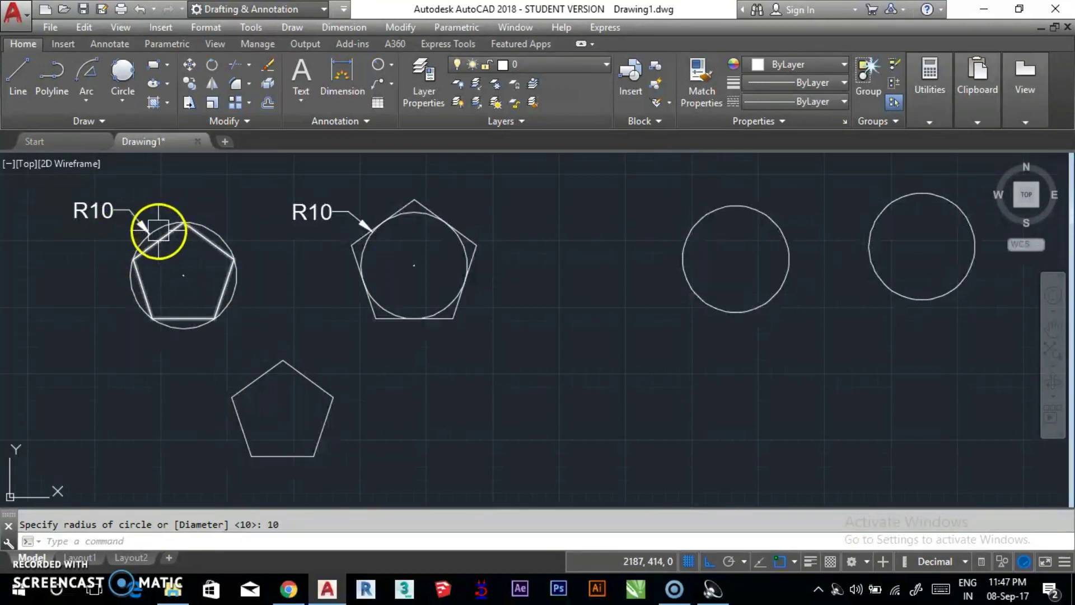
scroll(152, 235, "up", 2)
middle_click_drag(159, 273, 211, 280)
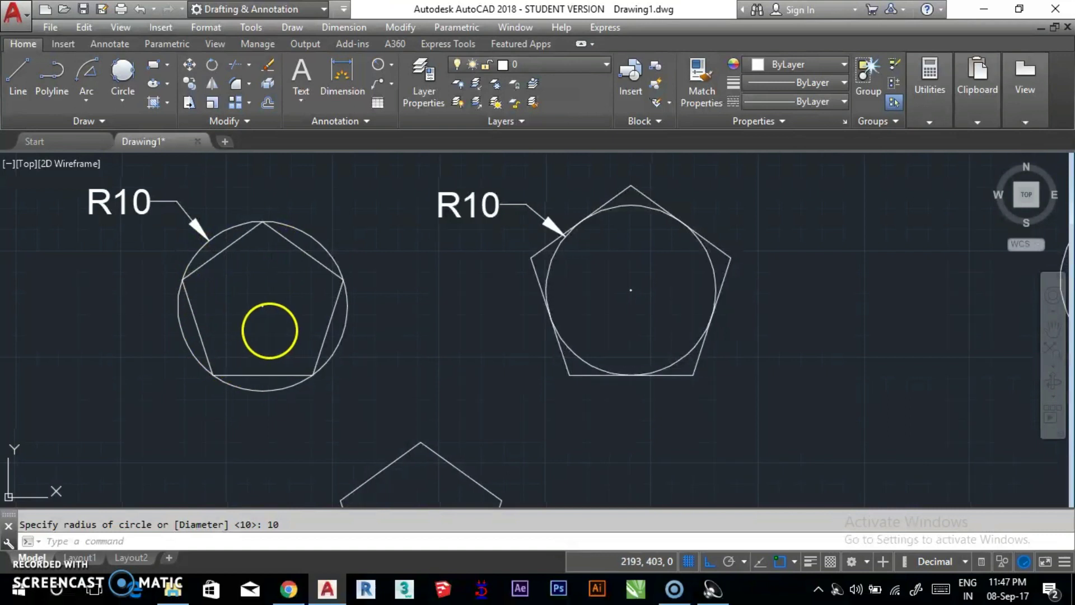
middle_click_drag(269, 326, 246, 322)
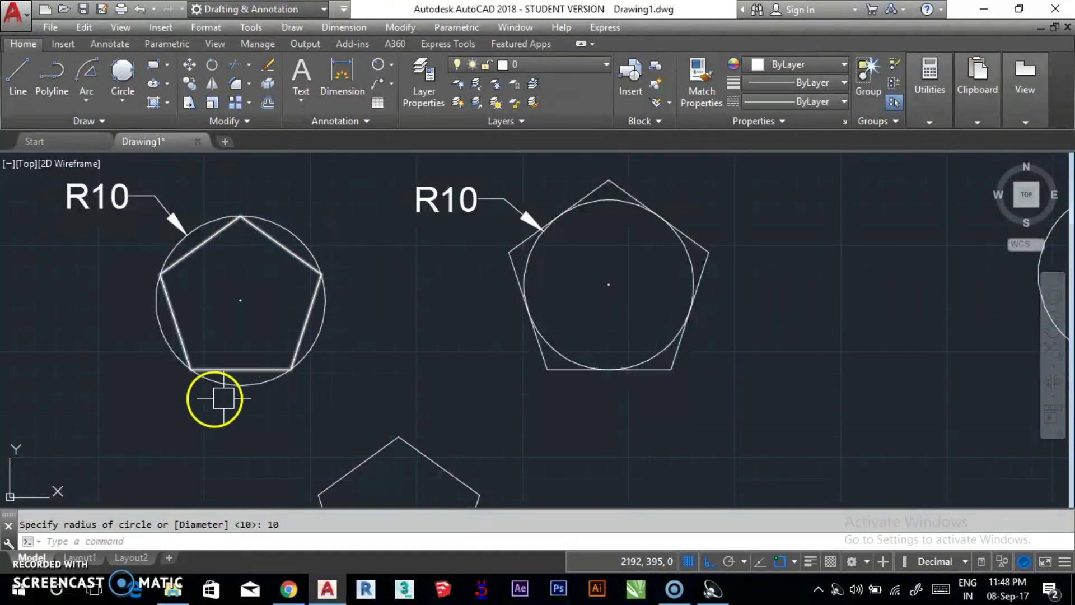
mouse_move(360, 366)
middle_mouse_down()
mouse_move(293, 333)
mouse_move(228, 334)
mouse_move(312, 336)
mouse_move(329, 351)
middle_mouse_up()
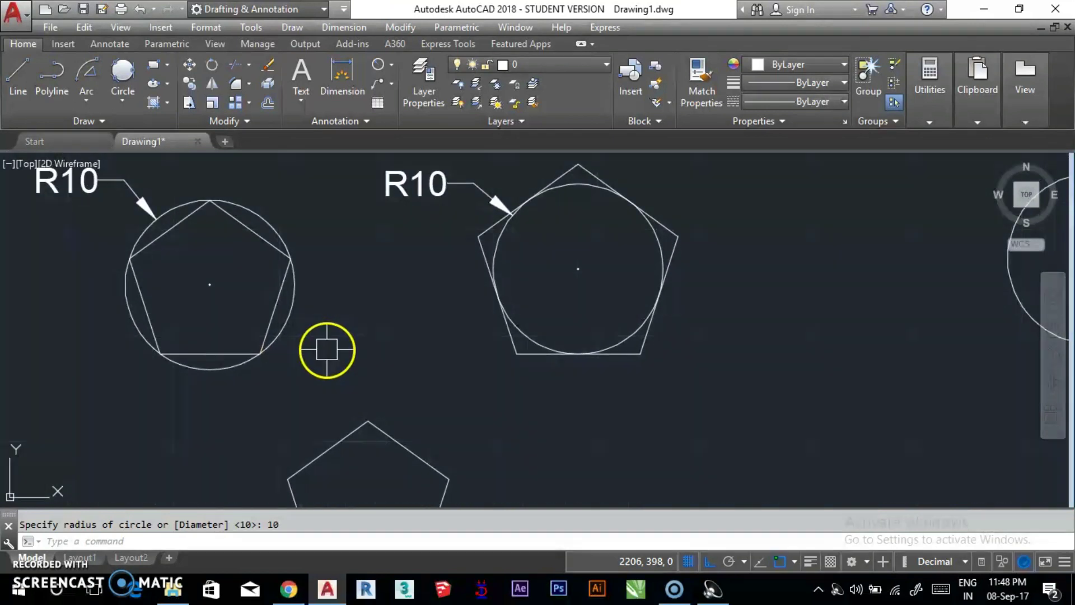
scroll(252, 302, "down", 2)
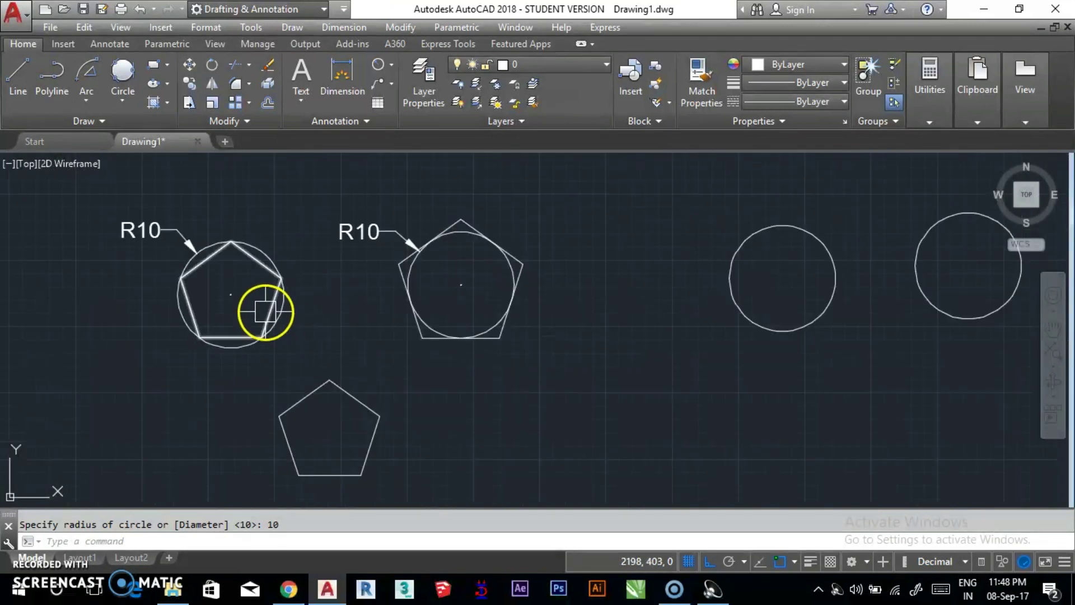
scroll(211, 278, "up", 2)
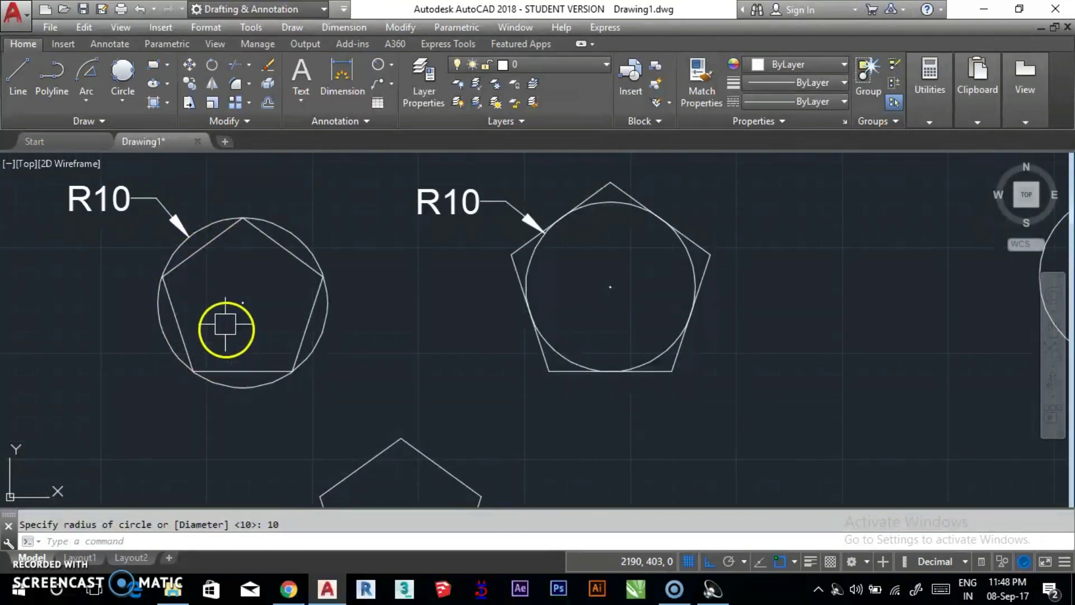
middle_click_drag(209, 286, 230, 300)
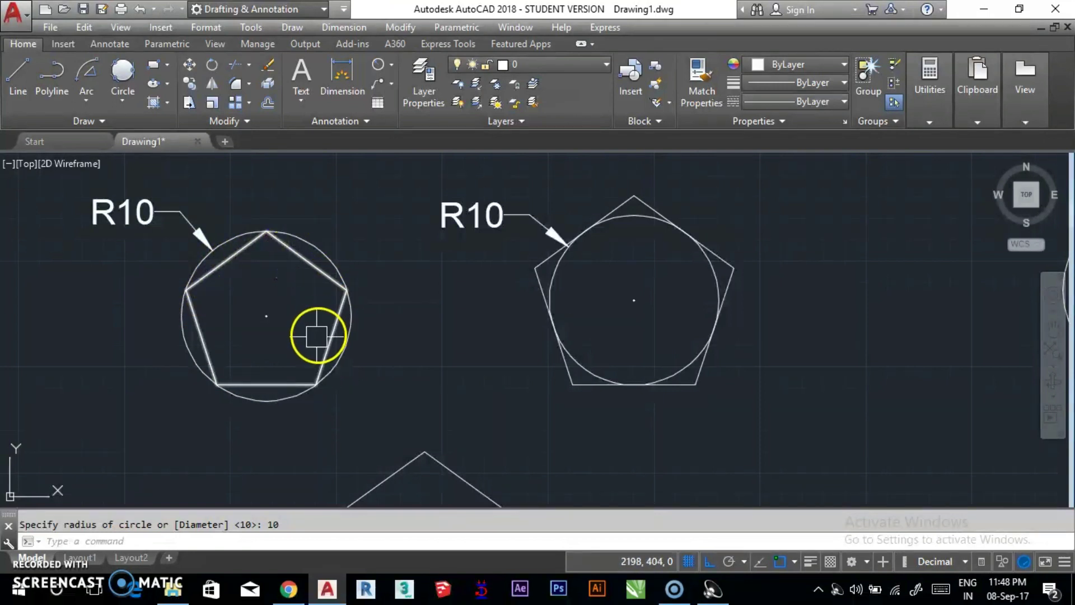
mouse_move(312, 343)
middle_mouse_down()
mouse_move(278, 274)
mouse_move(224, 294)
middle_mouse_up()
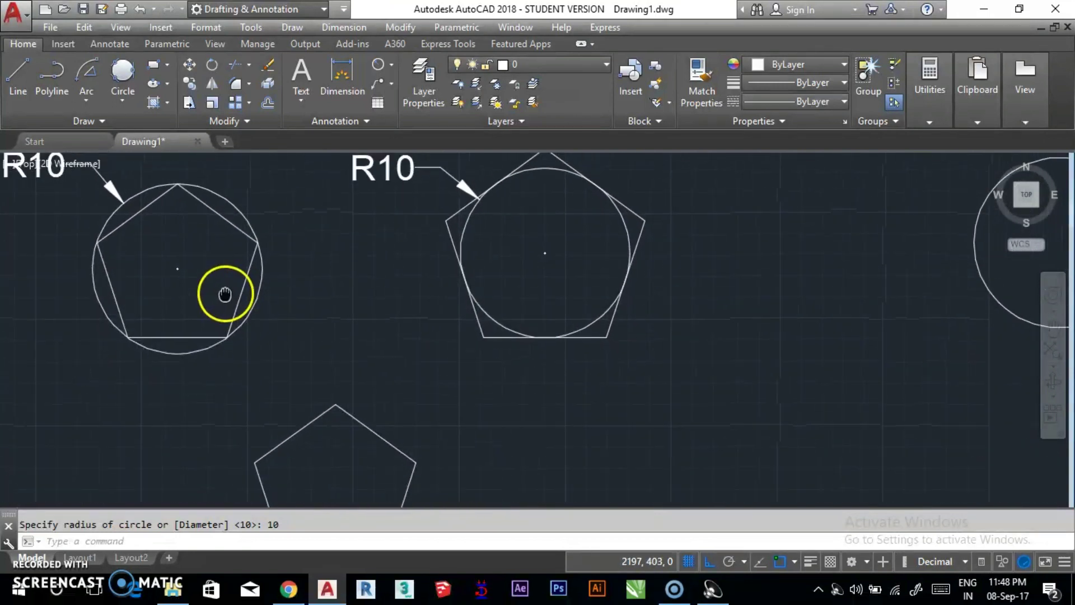
scroll(197, 307, "down", 3)
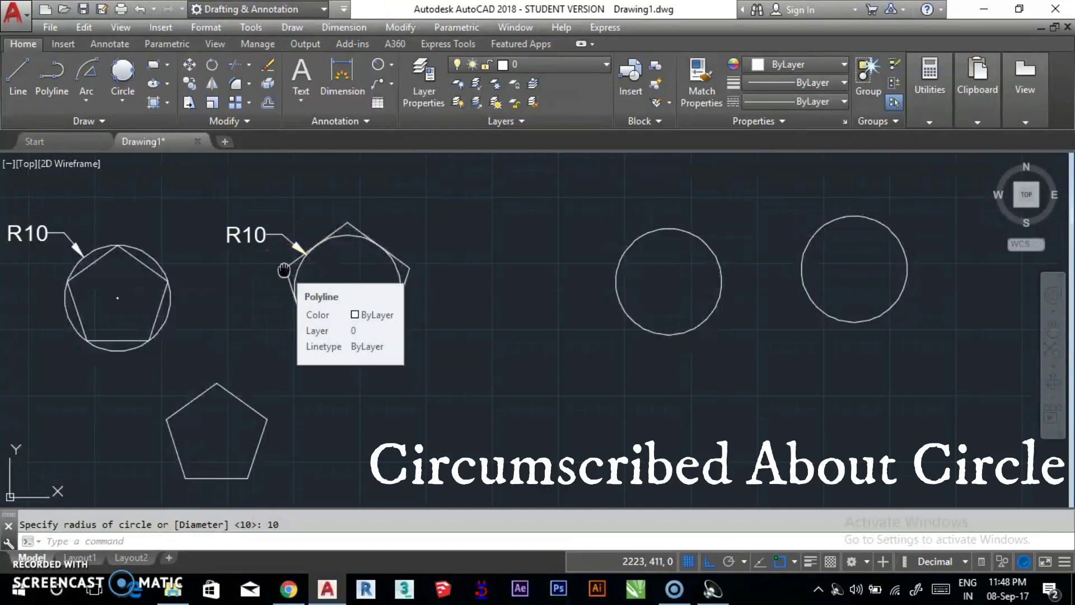
middle_click_drag(286, 269, 347, 257)
middle_click_drag(199, 257, 260, 271)
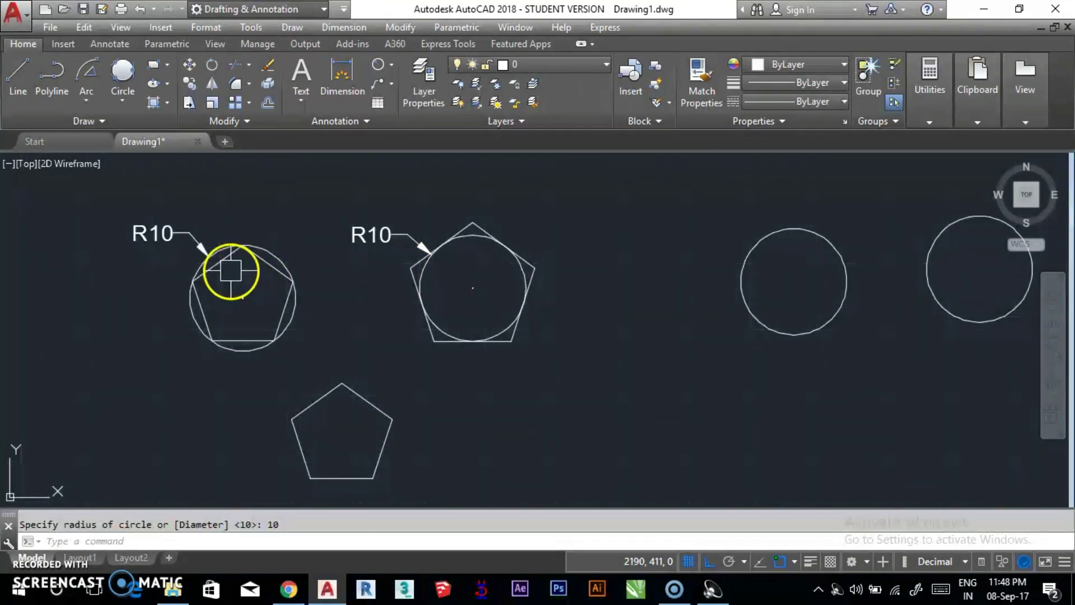
scroll(214, 262, "up", 2)
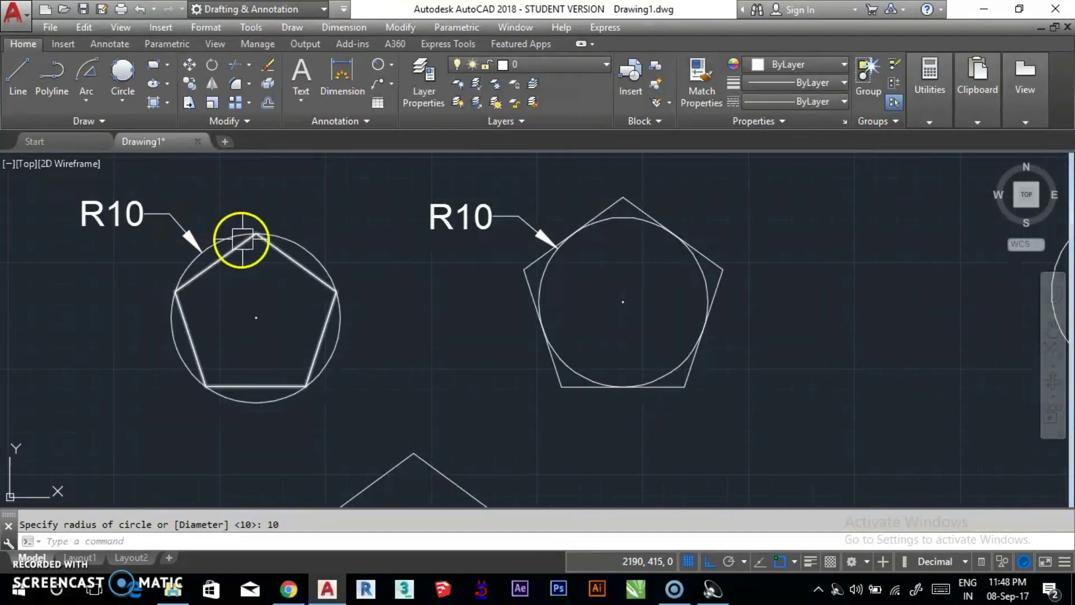
mouse_move(386, 278)
middle_mouse_down()
mouse_move(427, 298)
mouse_move(384, 250)
mouse_move(413, 173)
middle_mouse_up()
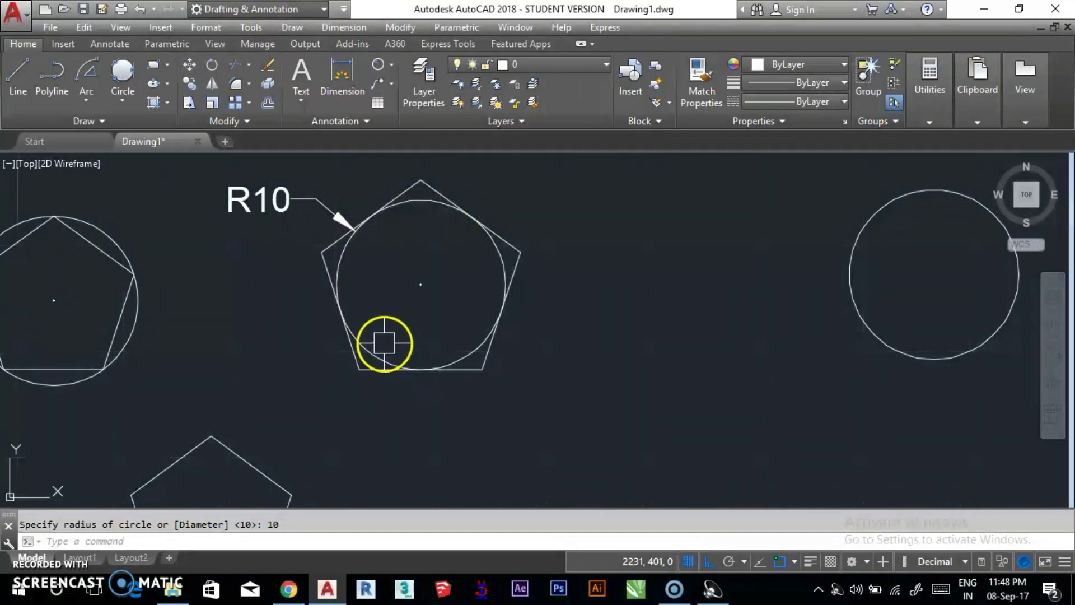
scroll(384, 343, "down", 2)
mouse_move(493, 352)
middle_mouse_down()
mouse_move(379, 302)
mouse_move(509, 281)
mouse_move(444, 257)
mouse_move(442, 295)
middle_mouse_up()
scroll(445, 257, "up", 2)
- Draw a 5-sided polygon inscribed in the left circle at radius 10, centred on its centre
key("Escape")
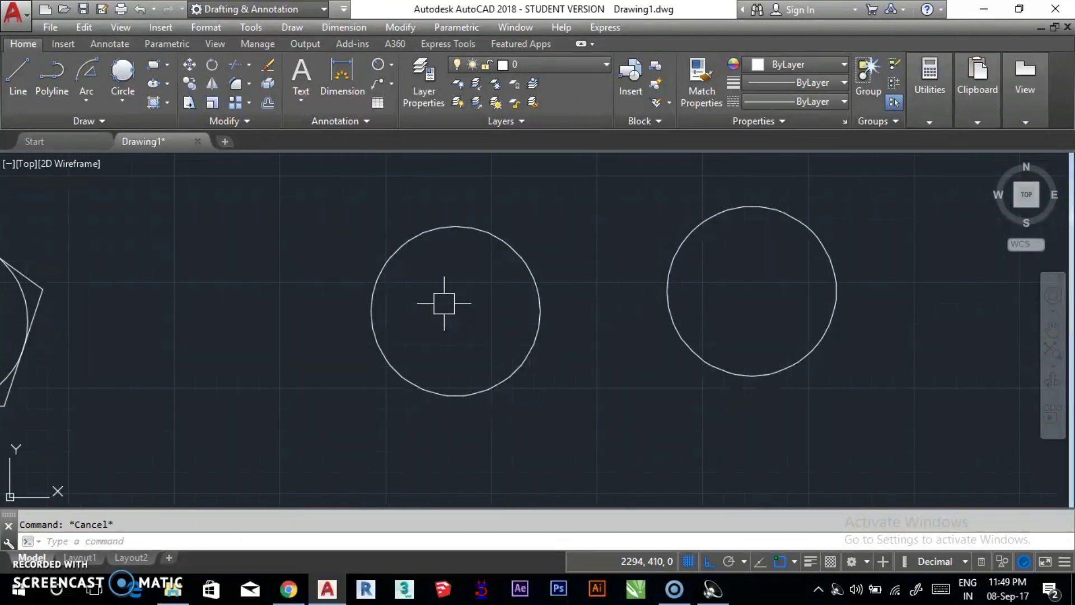
type("pol")
key("Return")
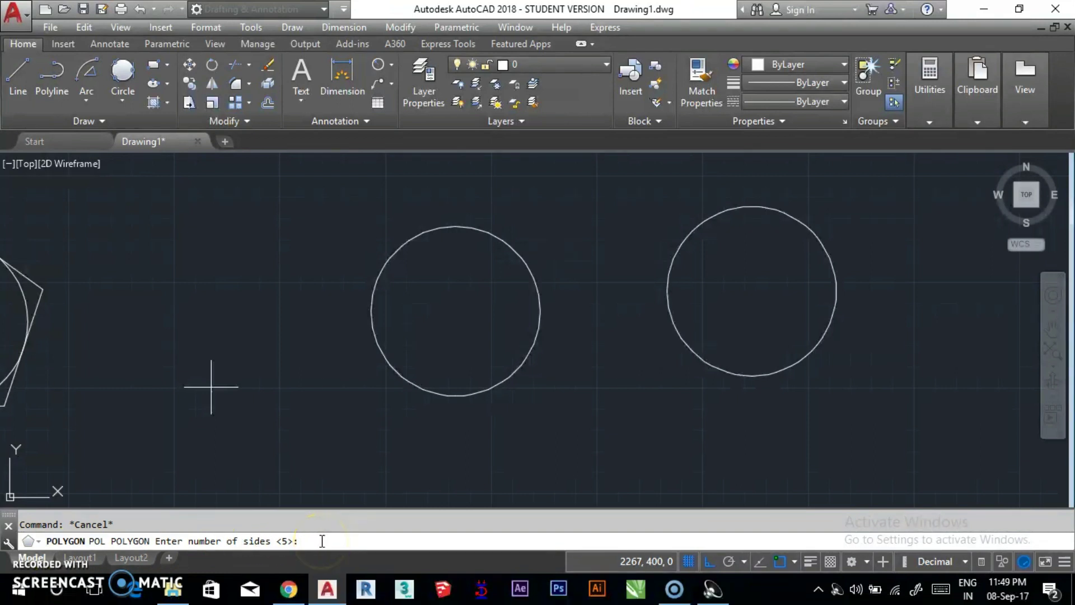
key("Return")
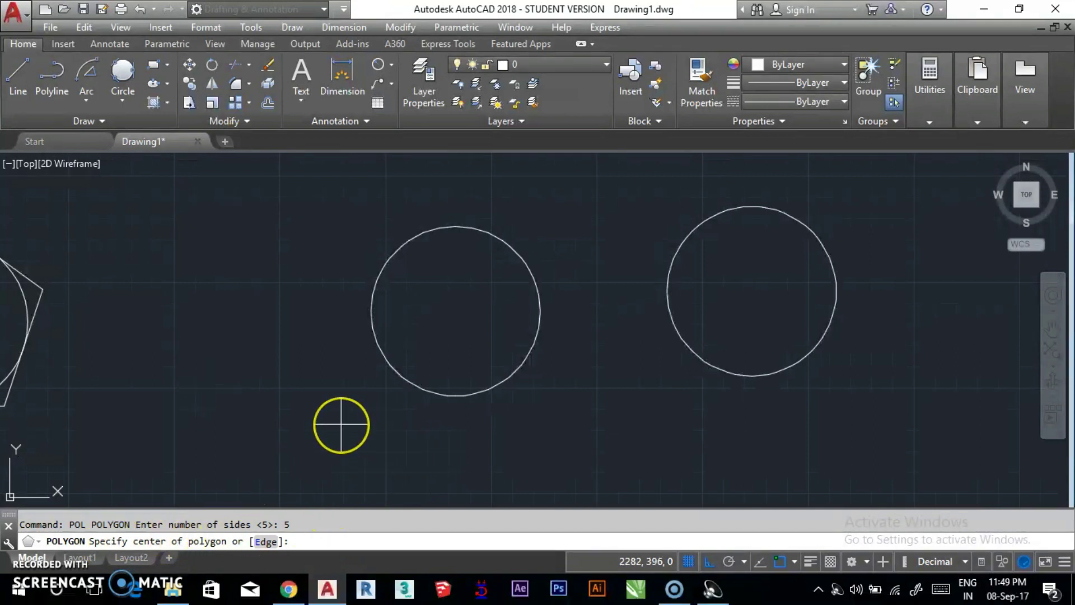
left_click(324, 391)
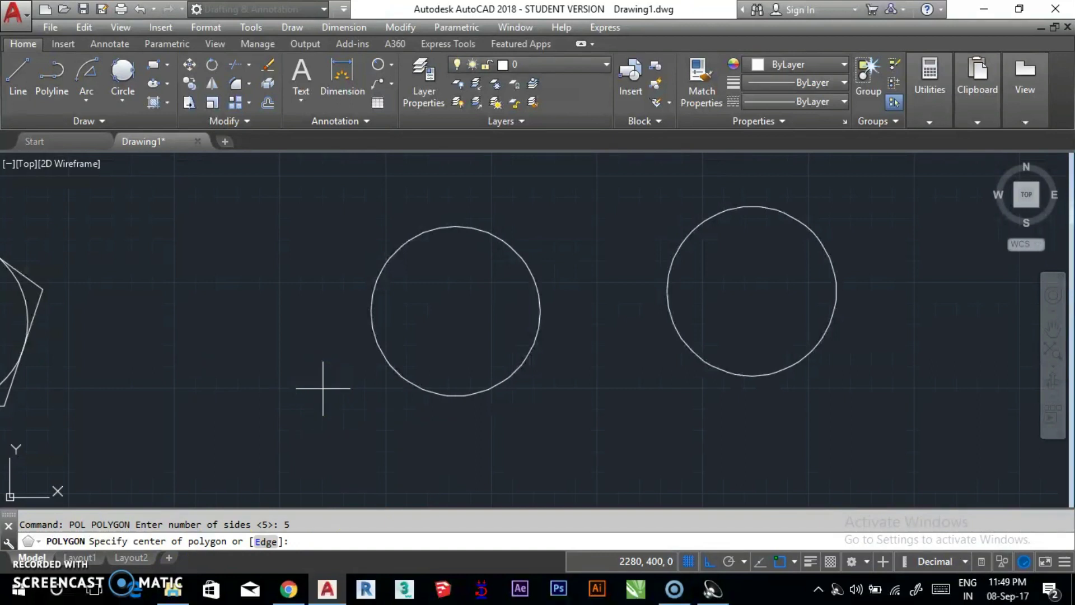
left_click(455, 311)
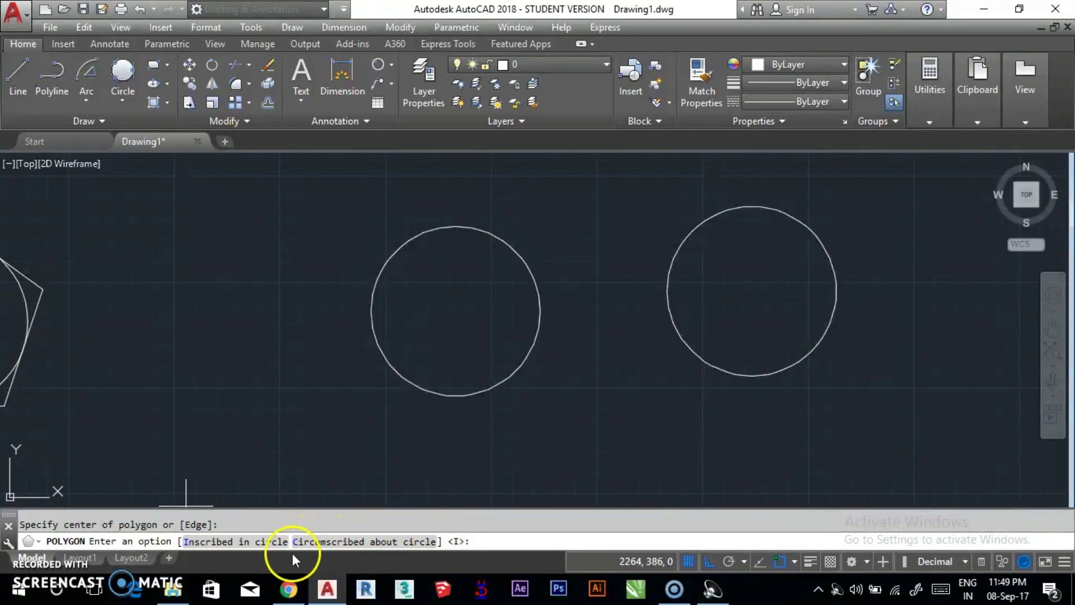
left_click(256, 542)
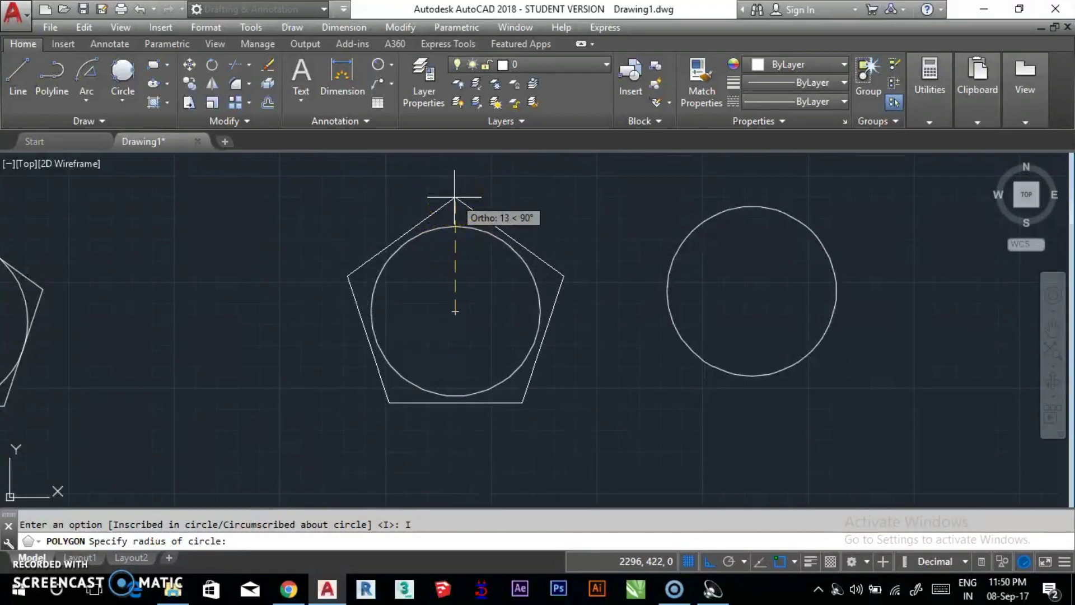
key("Return")
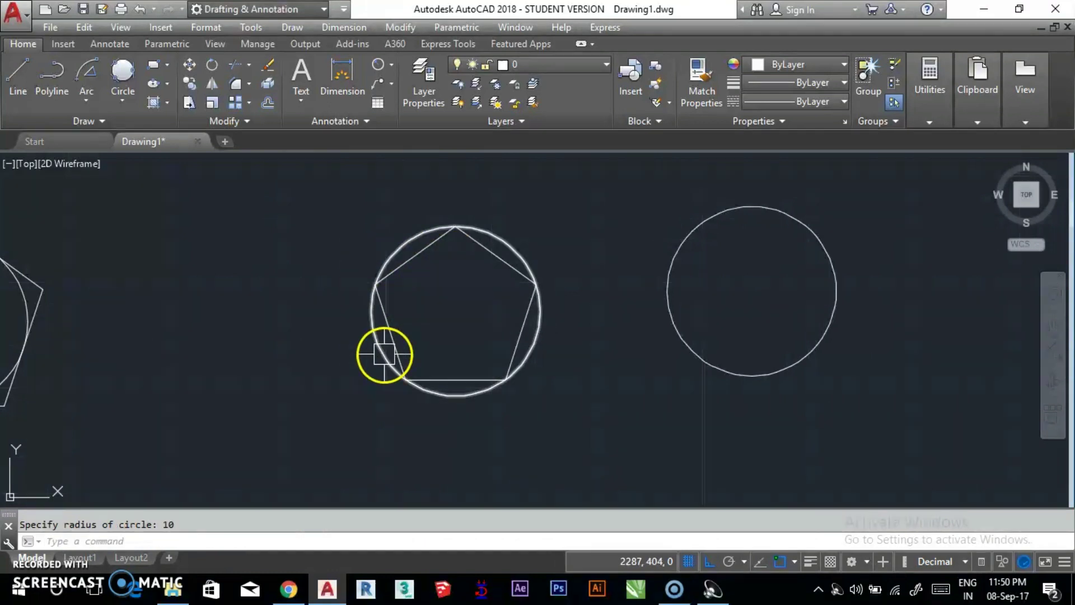
middle_click_drag(545, 325, 348, 312)
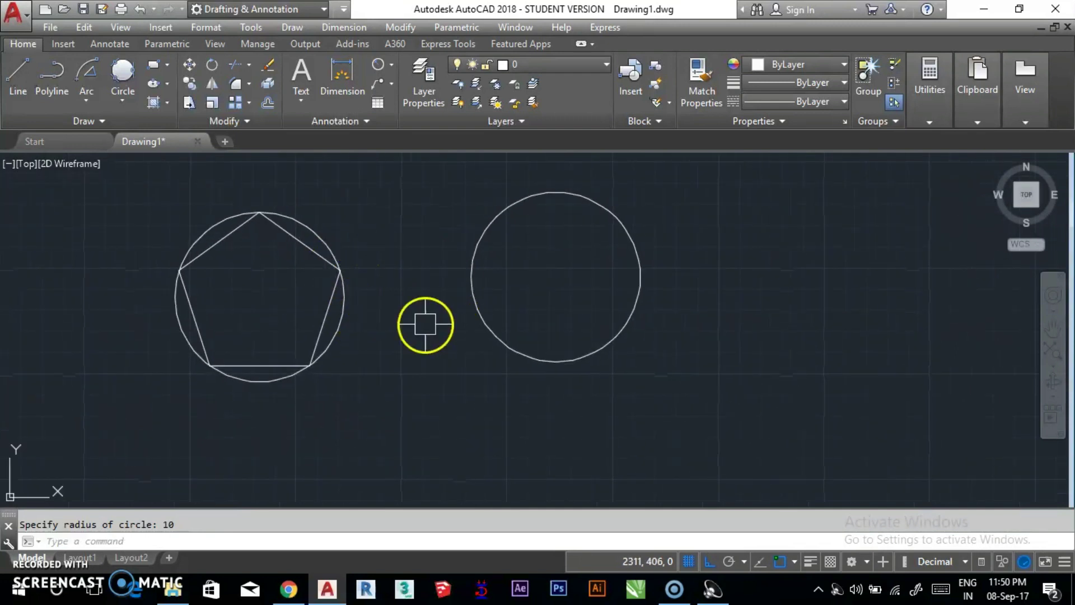
middle_click_drag(544, 267, 539, 284)
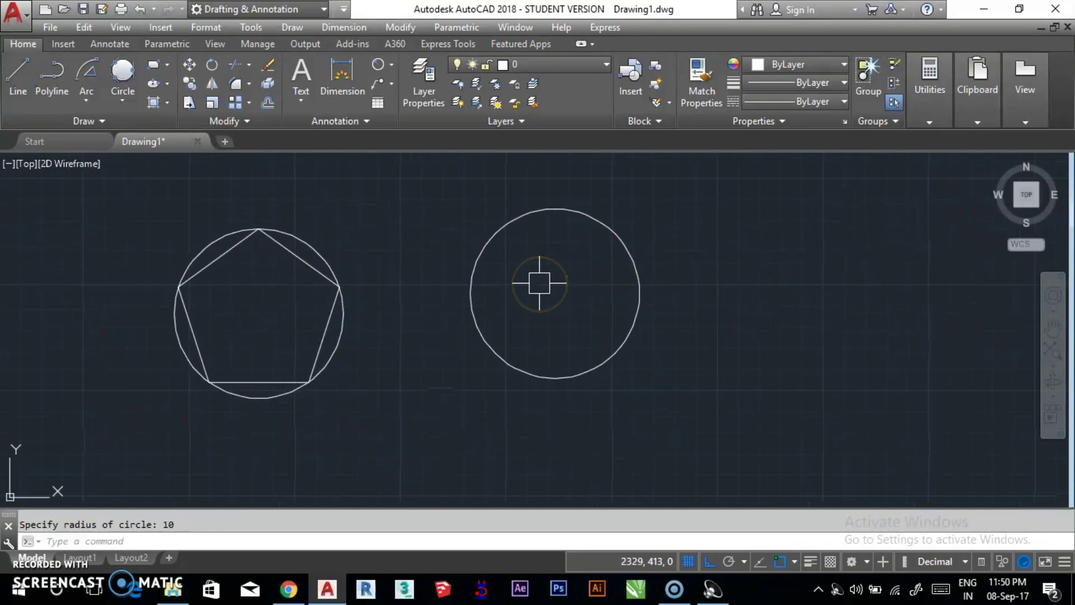
- Draw a 5-sided polygon circumscribed about the right circle with radius 10
type("OL")
key("Return")
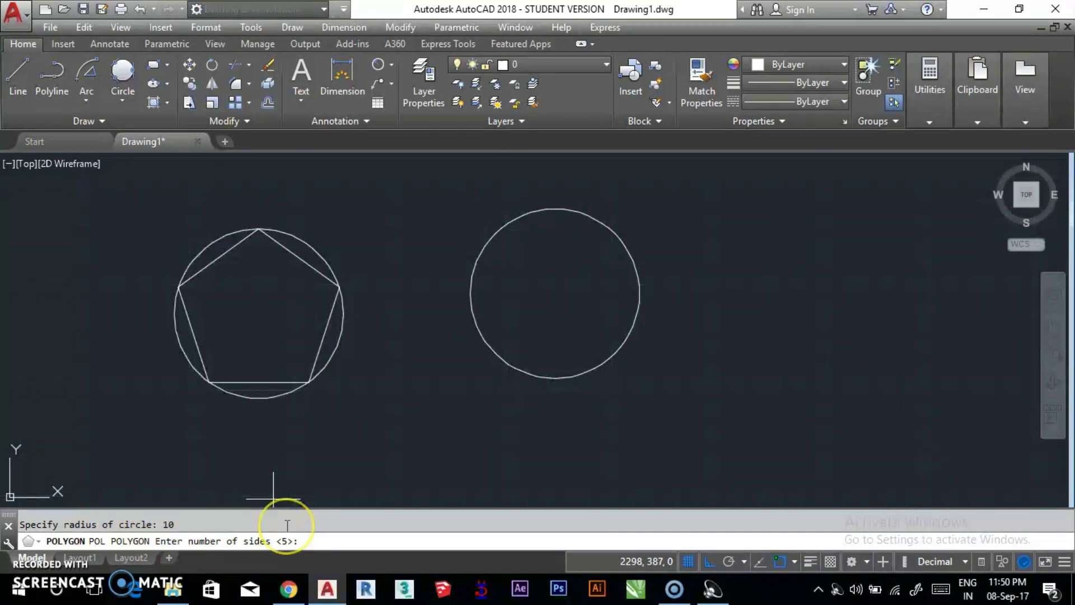
type("5")
key("Return")
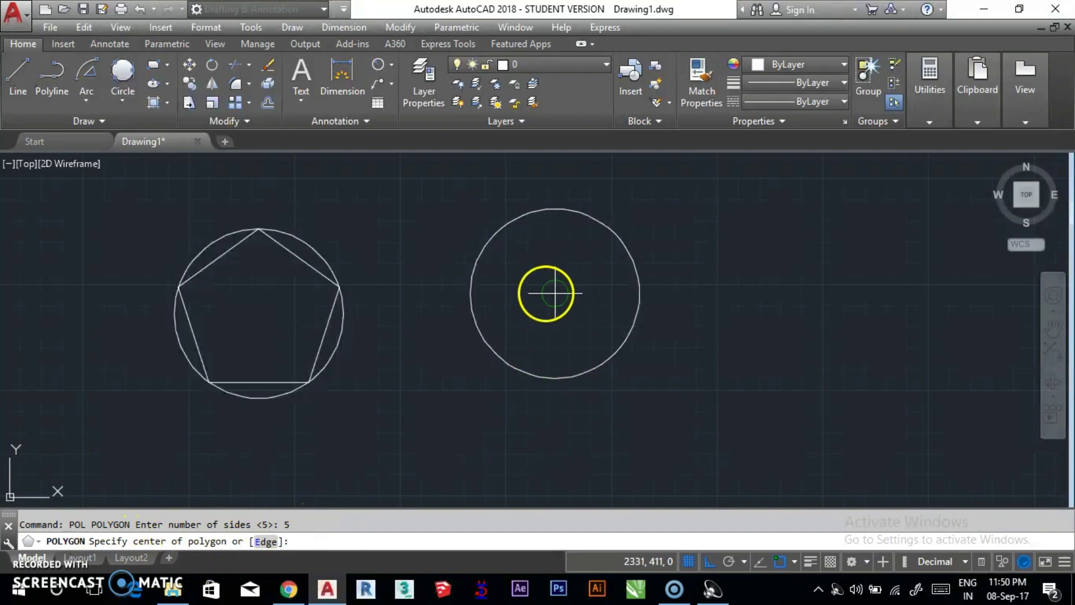
left_click(555, 292)
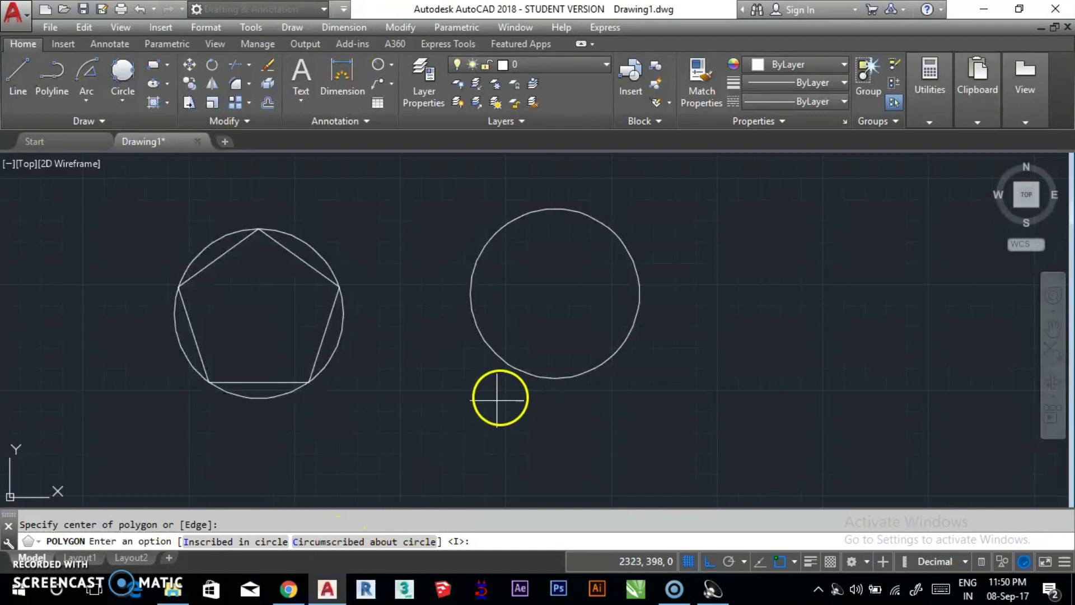
type("c")
key("Return")
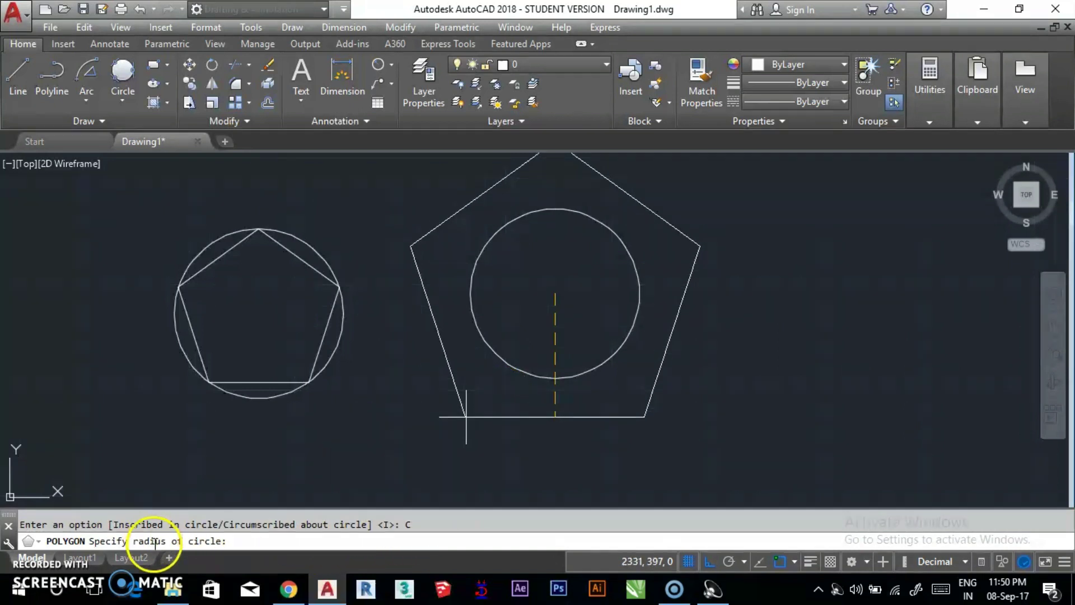
type("10")
key("Return")
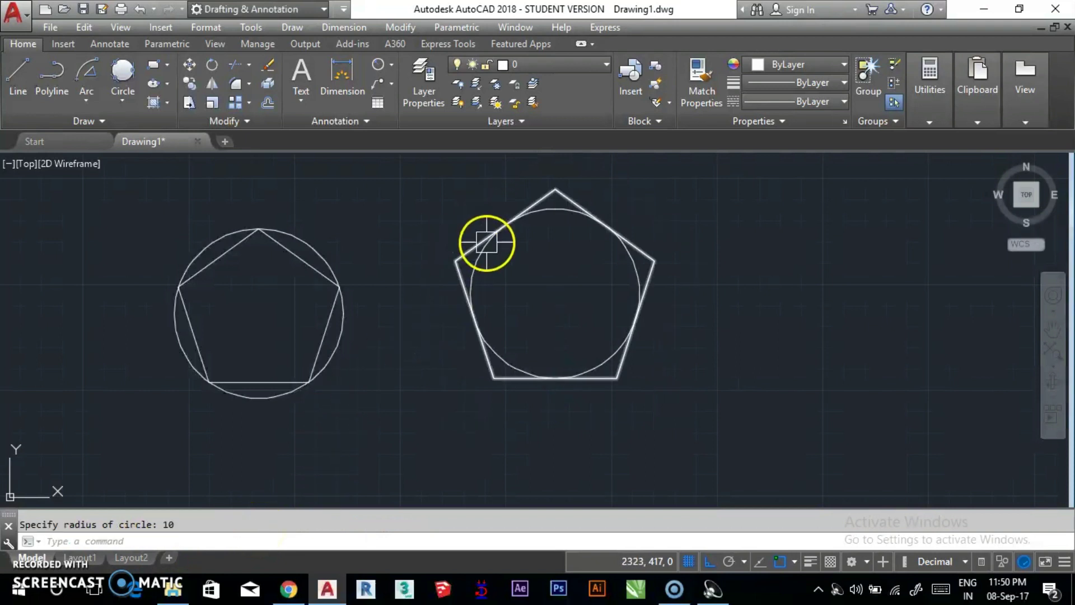
- Draw a standalone 5-sided inscribed polygon of radius 10 in the empty space below the circles
scroll(476, 408, "down", 2)
mouse_move(464, 387)
middle_mouse_down()
mouse_move(413, 283)
mouse_move(422, 322)
middle_mouse_up()
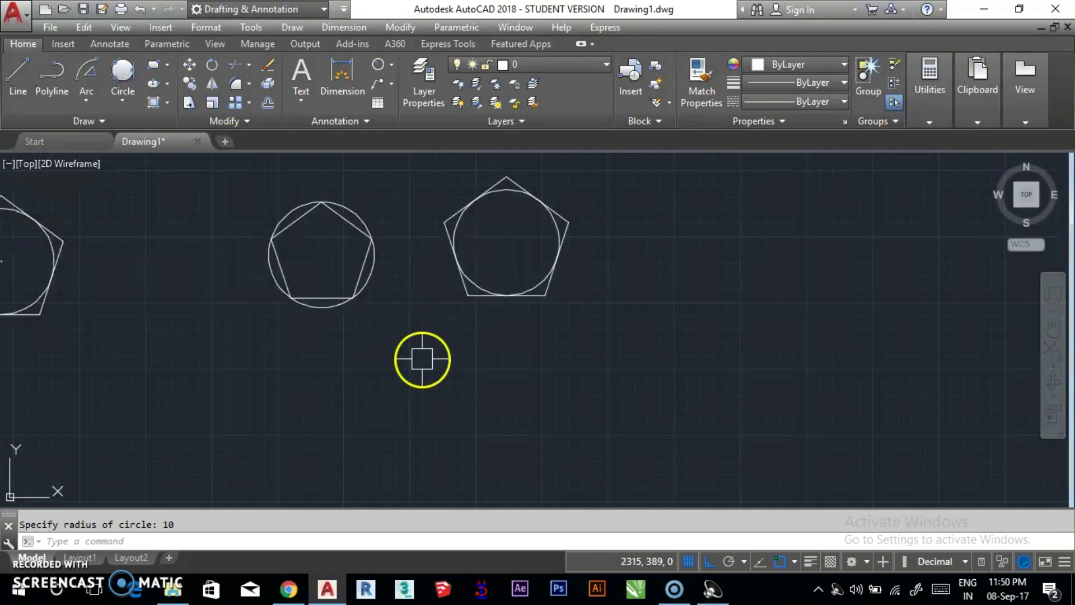
middle_click_drag(422, 358, 430, 319)
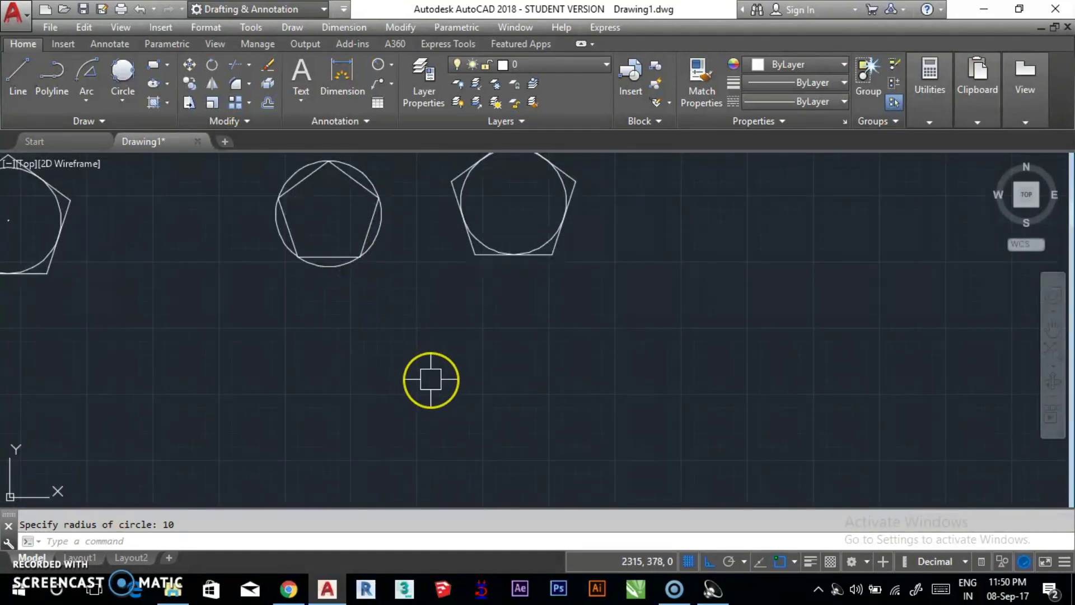
type("pol")
key("Return")
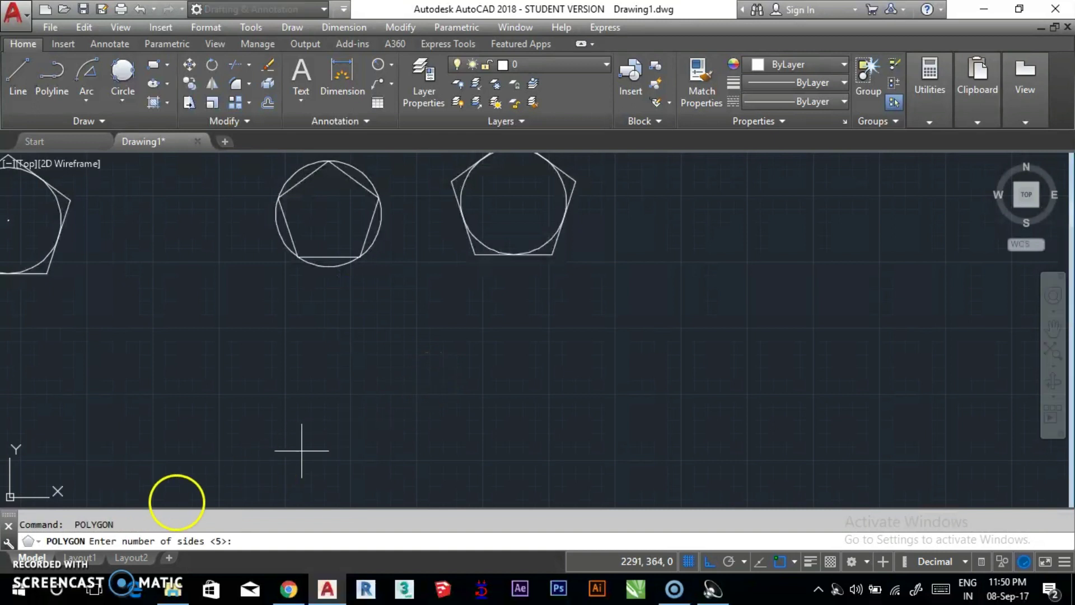
key("Return")
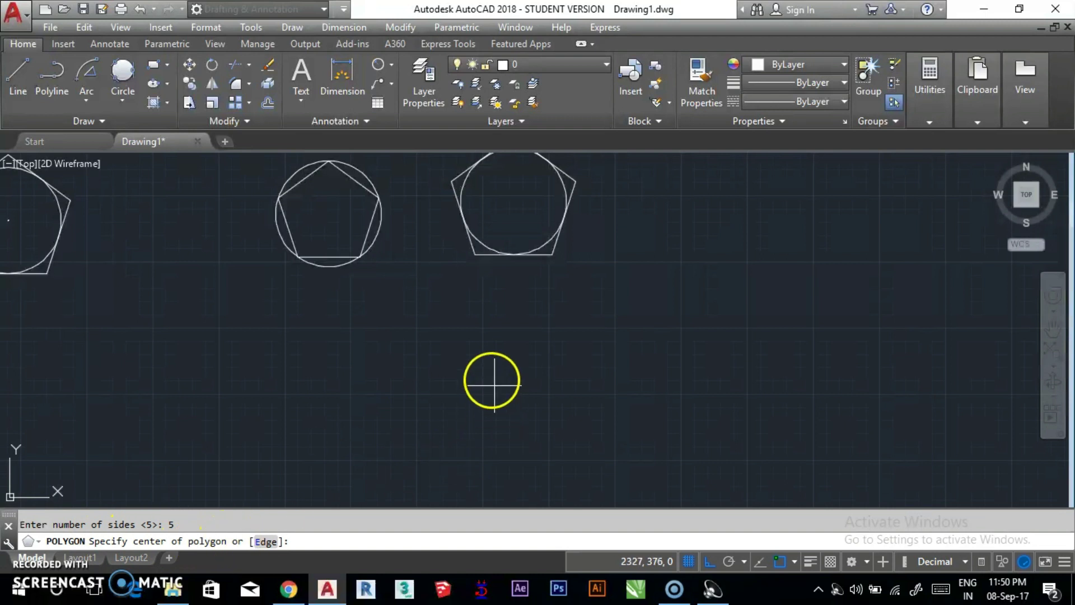
left_click(415, 382)
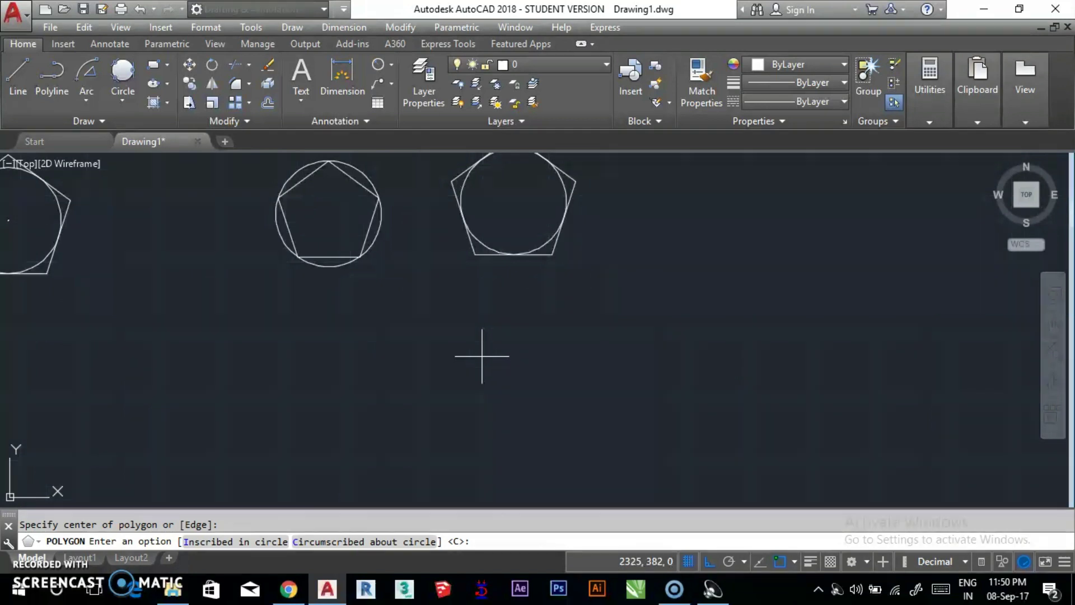
type("I")
key("Return")
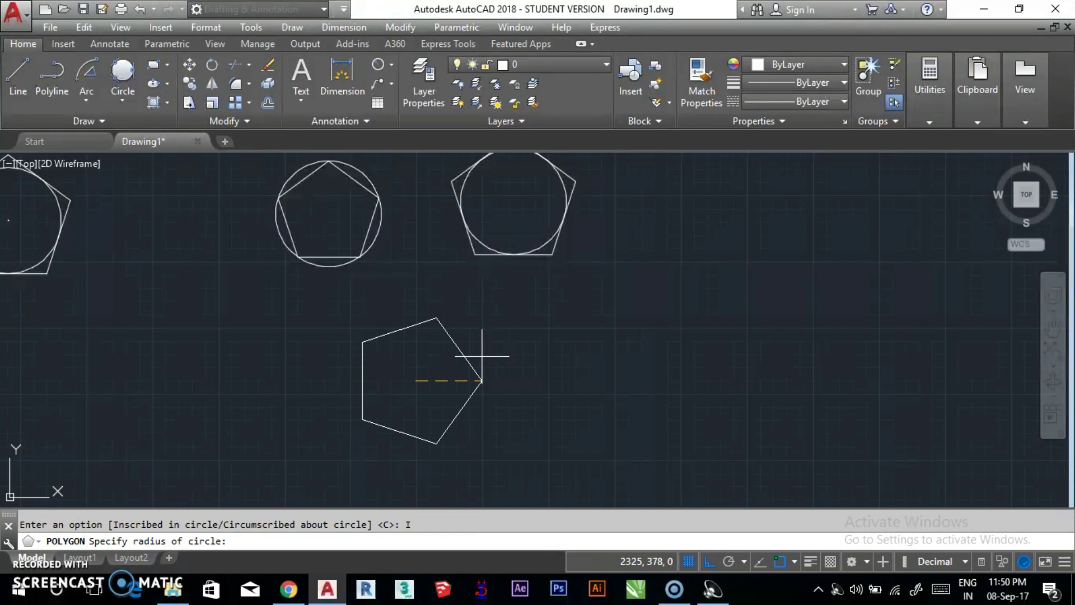
type("10")
key("Return")
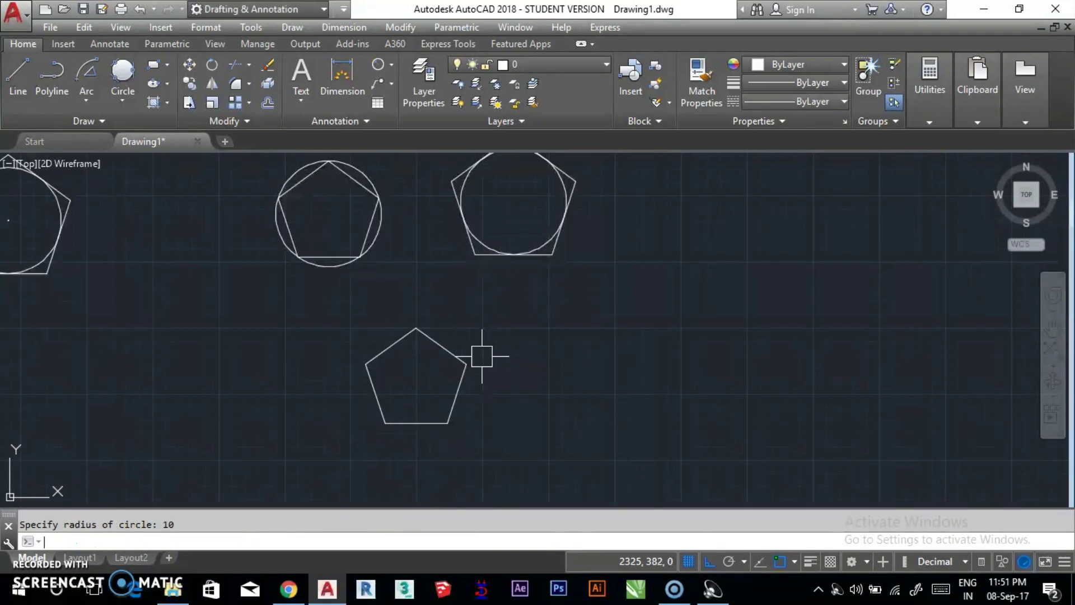
middle_click_drag(449, 273, 456, 325)
- Add R10 radius dimensions to the left circle and the circle inside the circumscribed pentagon
key("Escape")
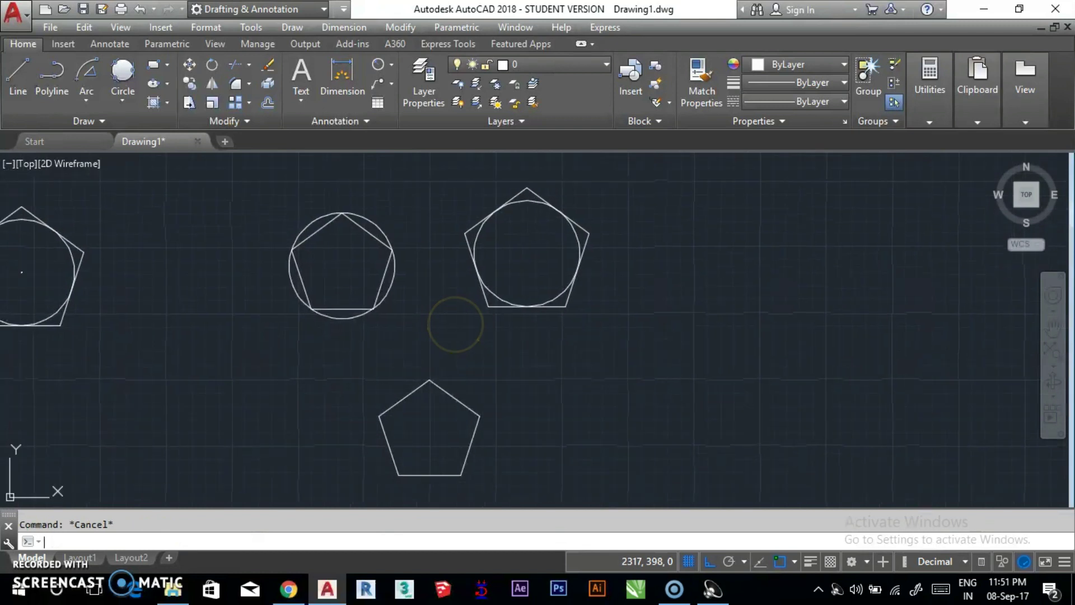
type("DIMRA")
key("Return")
left_click(299, 225)
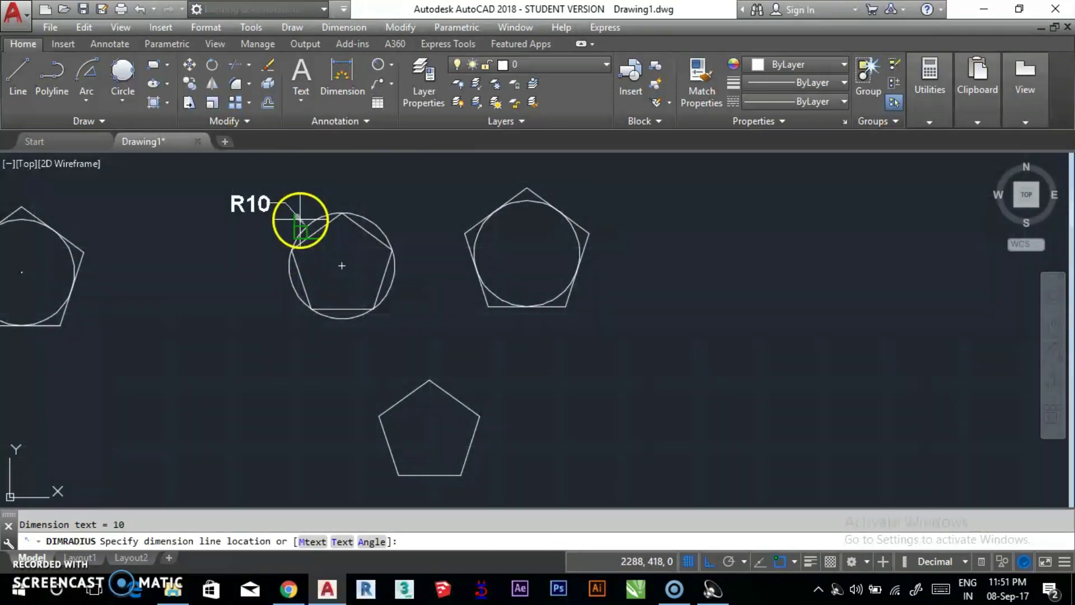
left_click(265, 212)
key("Return")
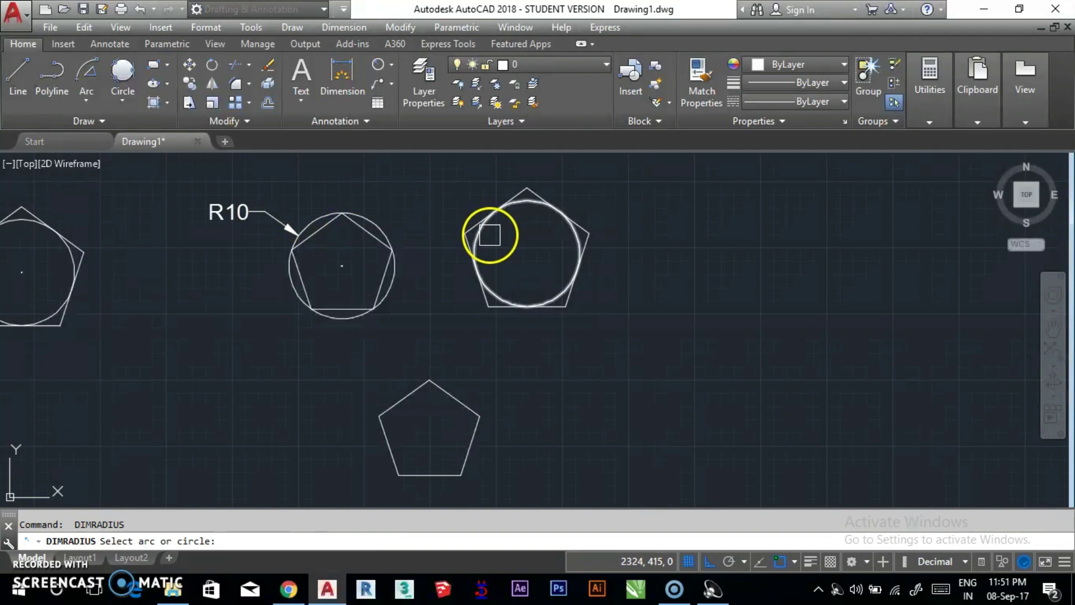
left_click(488, 222)
left_click(452, 203)
- Zoom out and centre the view on the whole drawing of labelled polygons
scroll(476, 250, "down", 5)
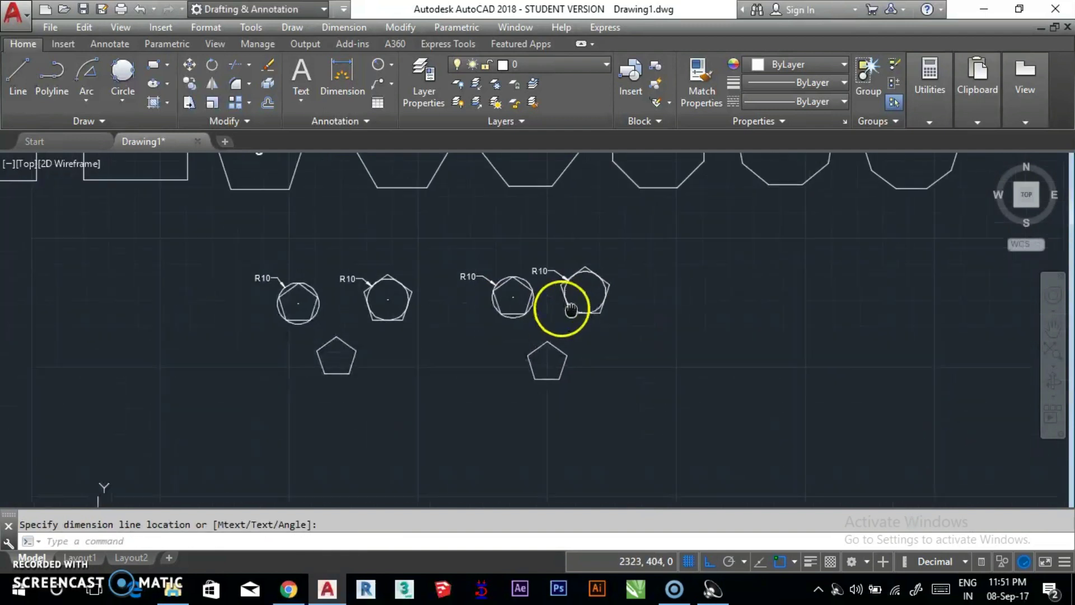
scroll(549, 306, "down", 2)
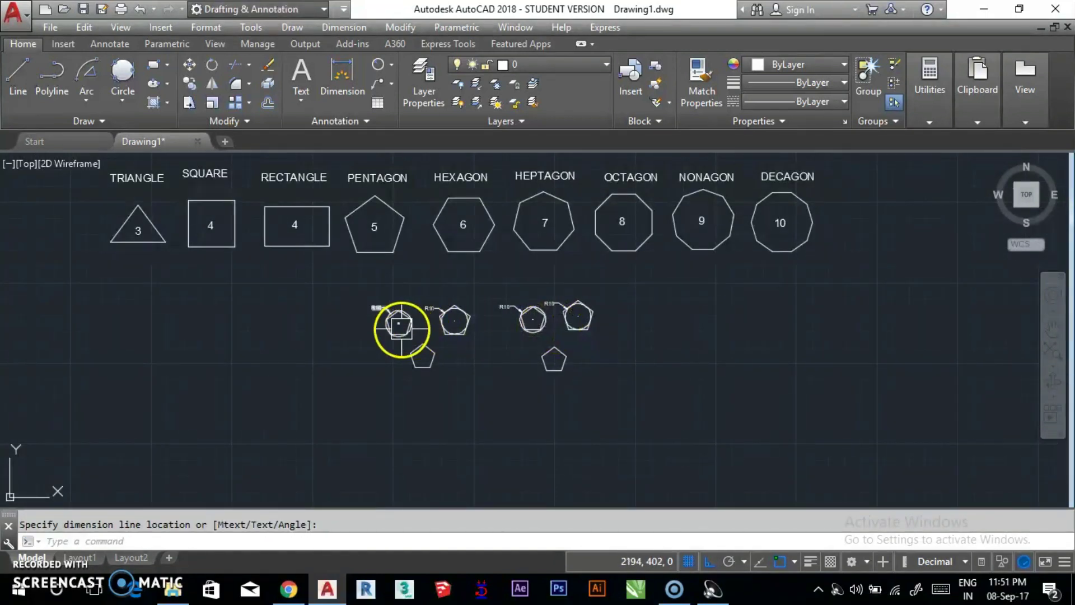
middle_click_drag(403, 325, 461, 367)
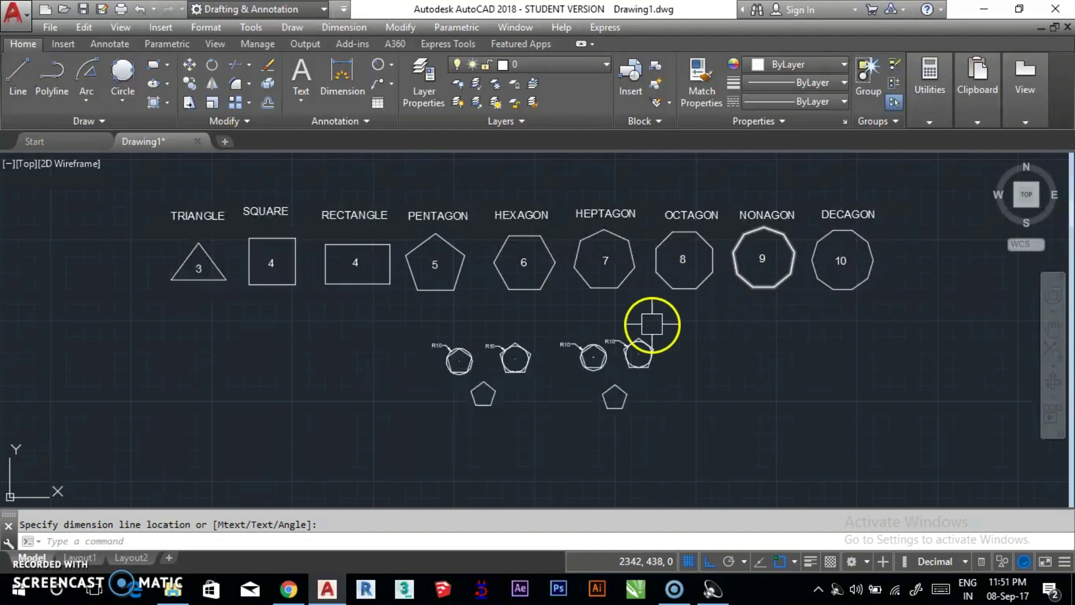
mouse_move(650, 324)
middle_mouse_down()
mouse_move(576, 322)
mouse_move(603, 324)
middle_mouse_up()
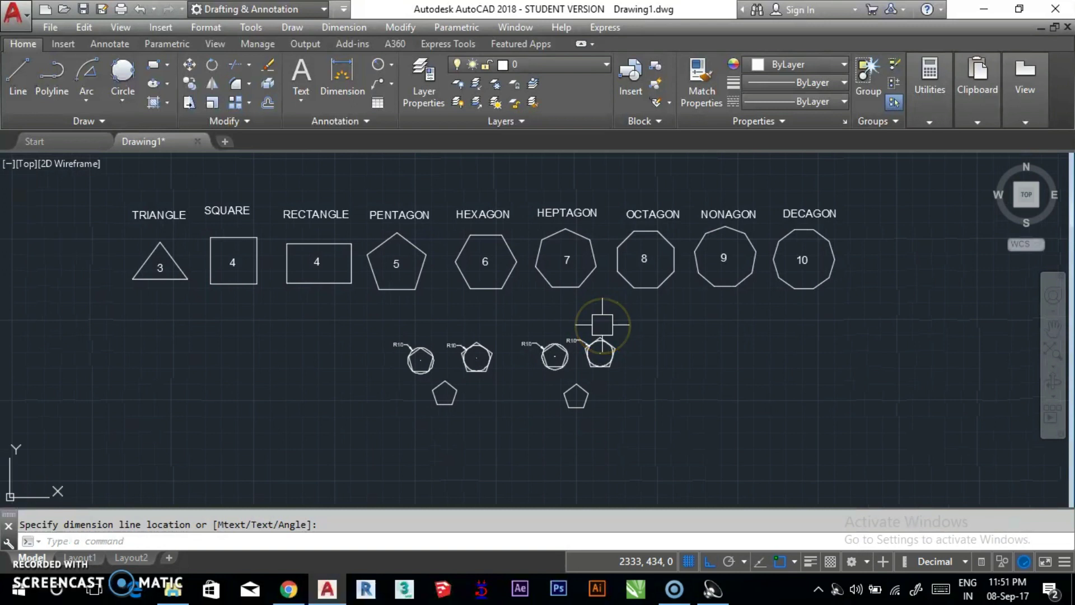